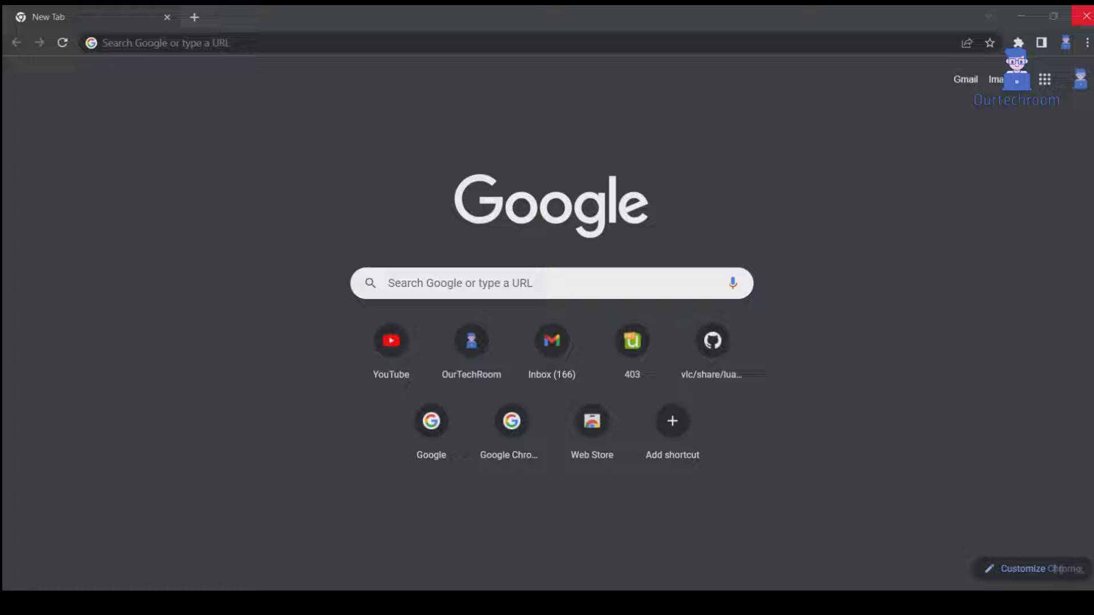
Bring the remaining Chrome window with the New Tab page to the front
click(103, 43)
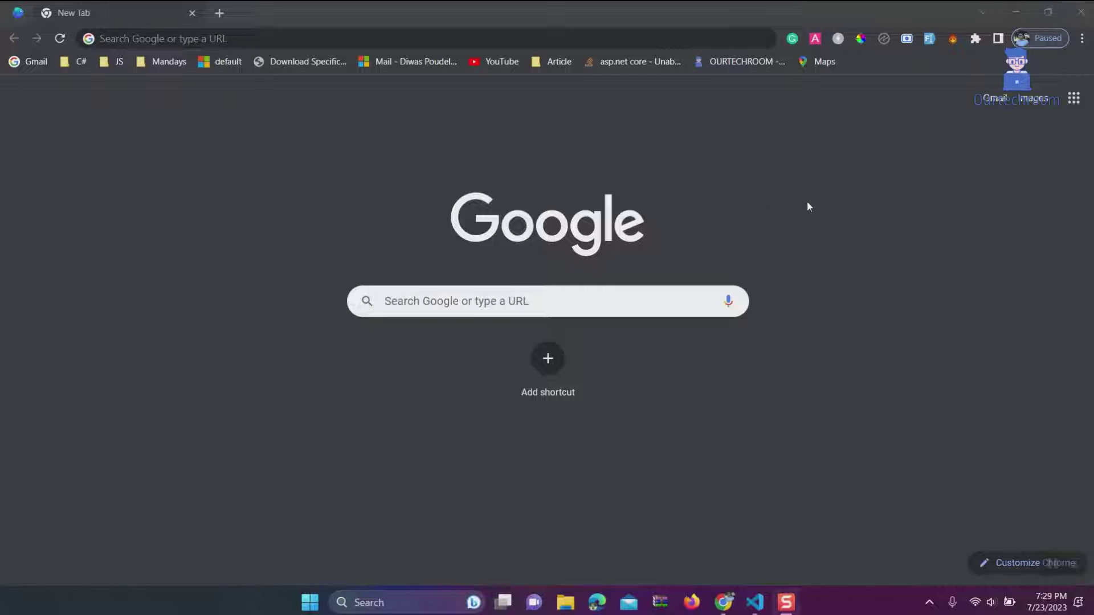
Switch off the AdBlock toggle on the Manage Extensions page
click(1082, 43)
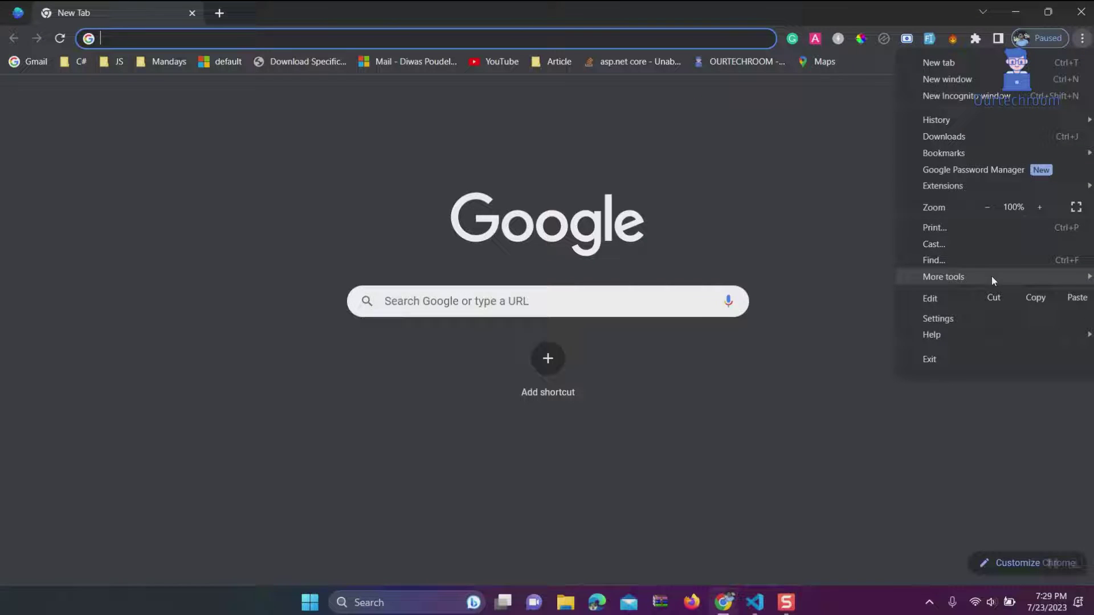
mouse_move(975, 180)
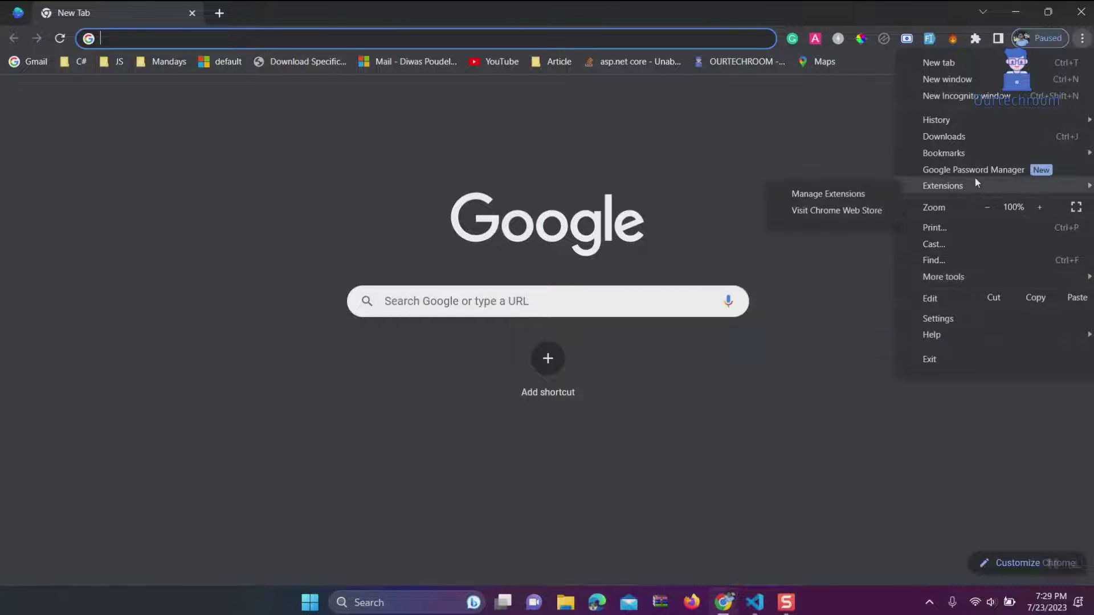
click(851, 191)
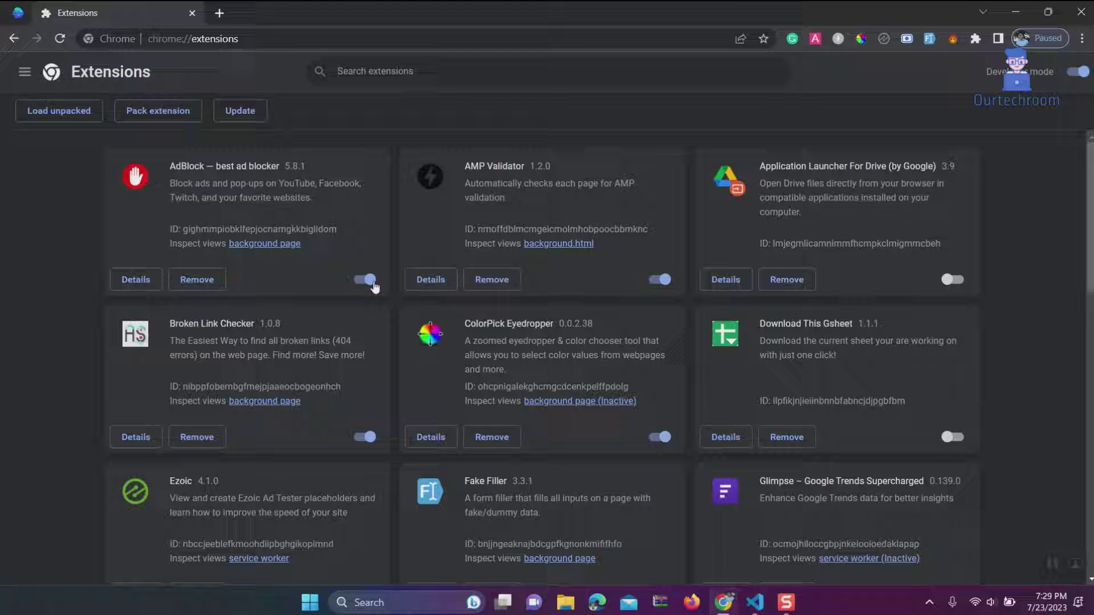
click(371, 283)
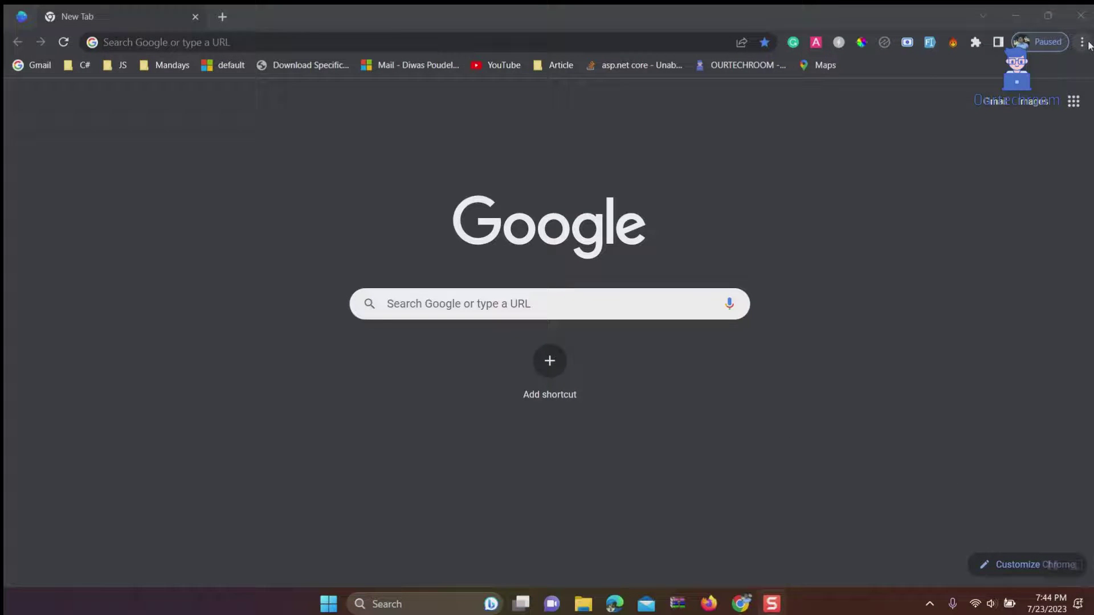
Clear all-time history, cookies and cached images and files via Privacy and security > Clear browsing data
click(1082, 43)
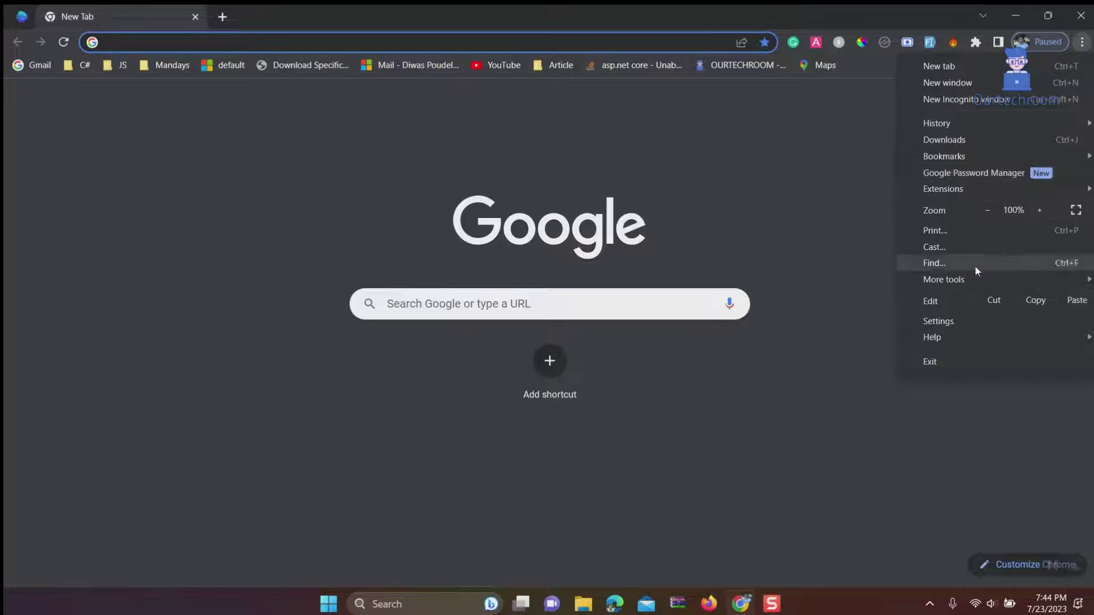
mouse_move(971, 283)
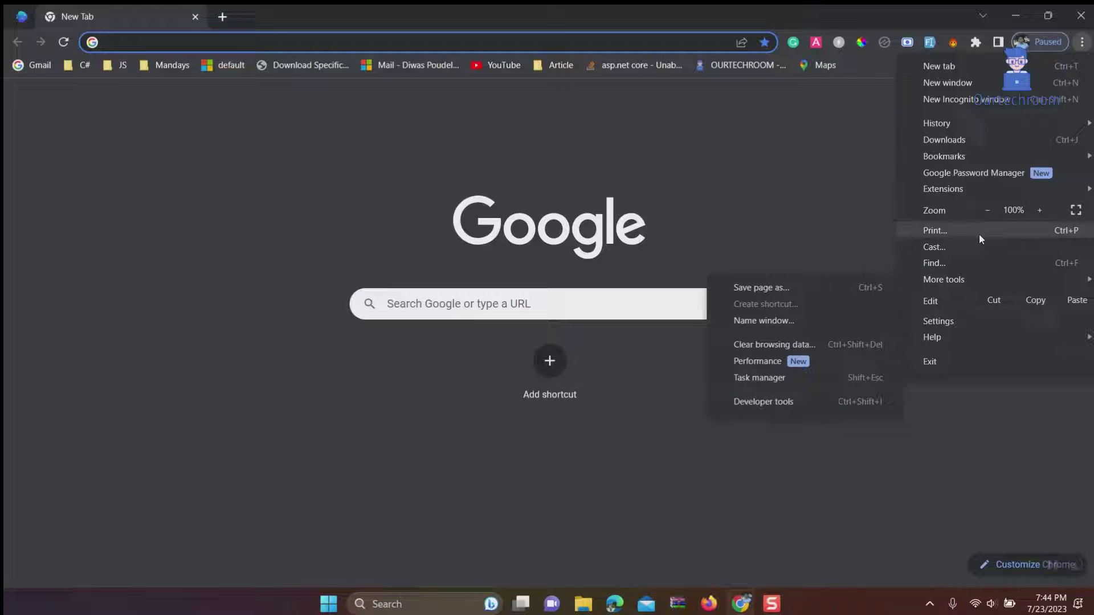
click(955, 321)
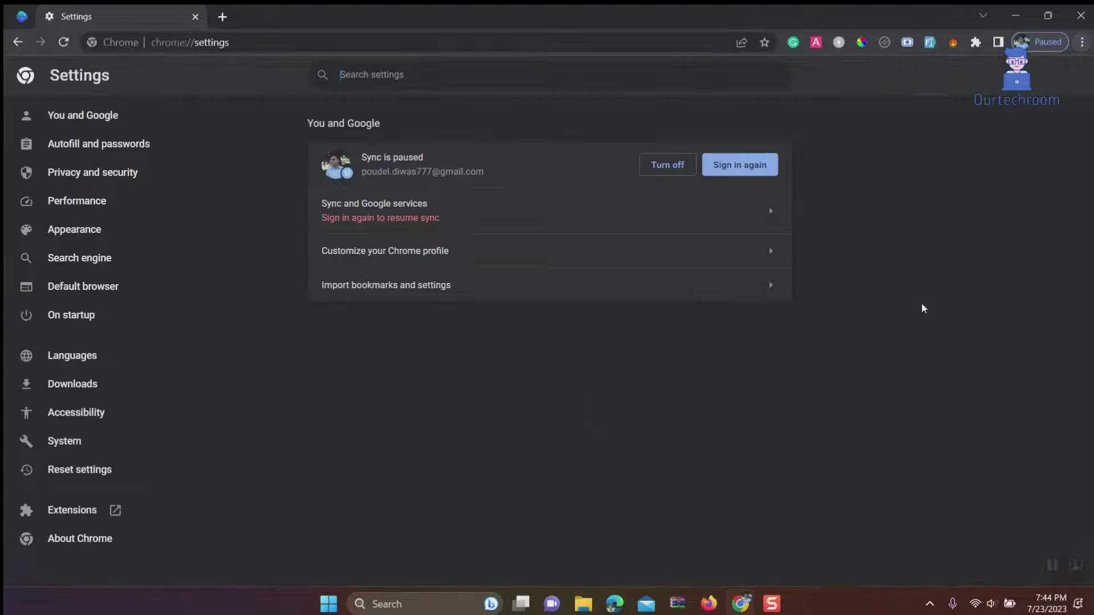
click(120, 176)
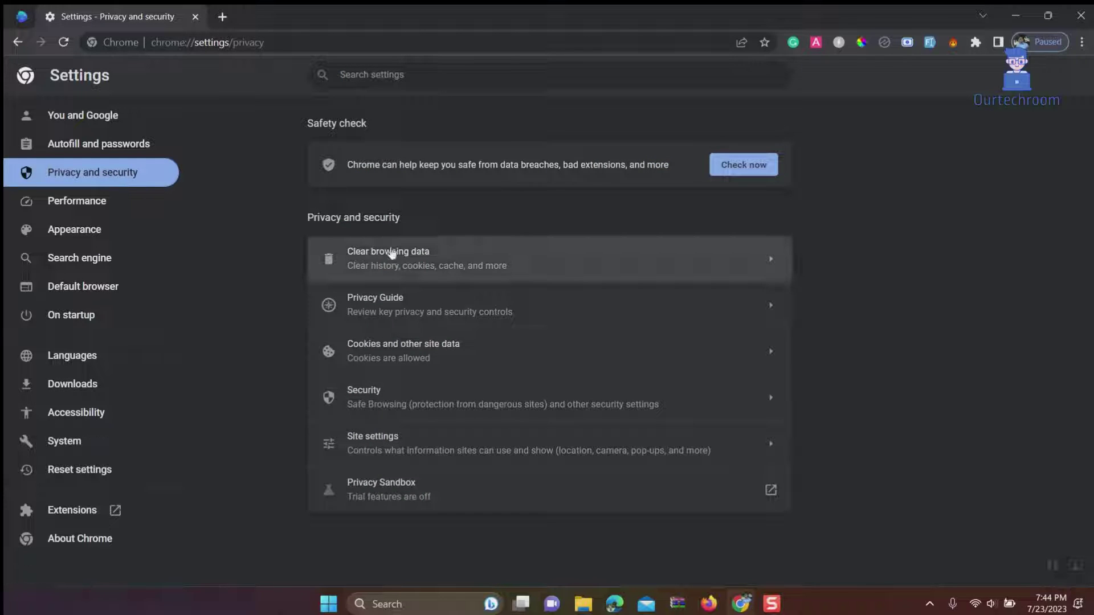
click(429, 266)
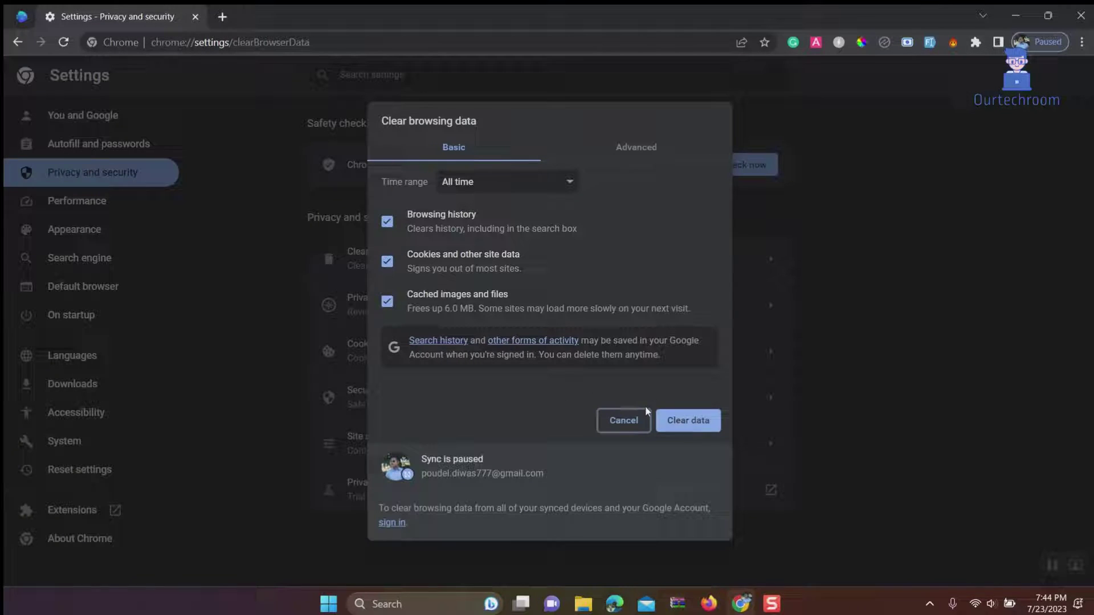
click(711, 430)
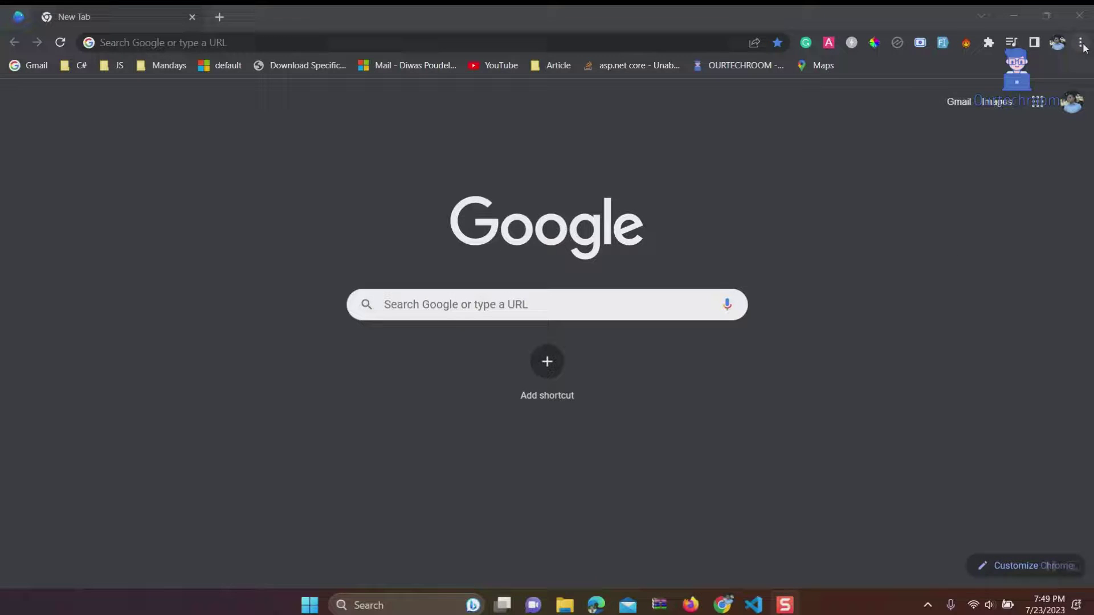
Relaunch Chrome from About Google Chrome to finish updating to version 115.0.5790.102
click(1082, 44)
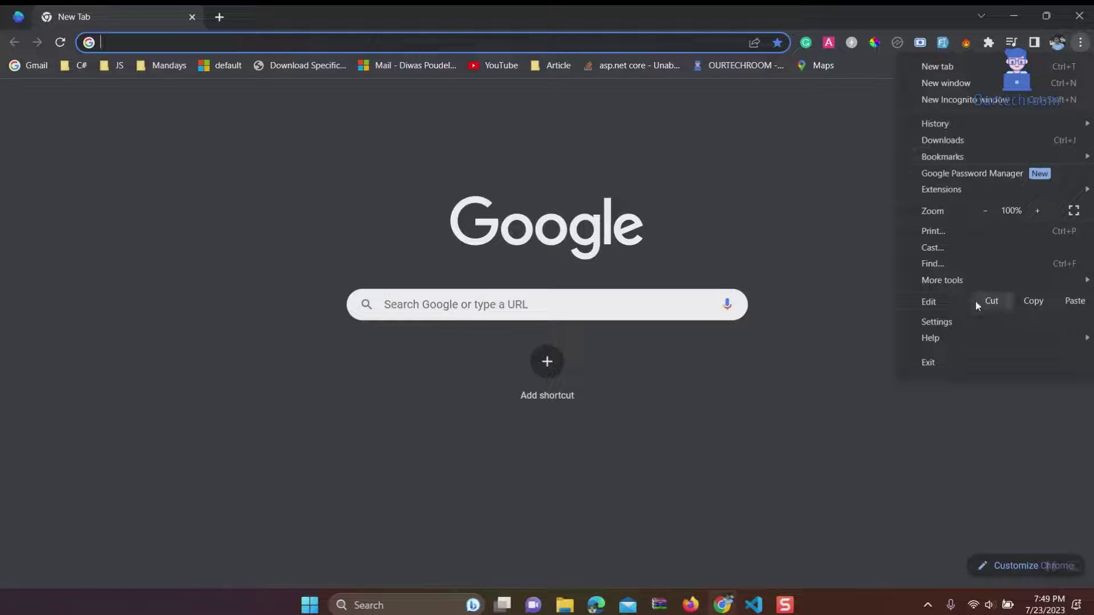
mouse_move(969, 340)
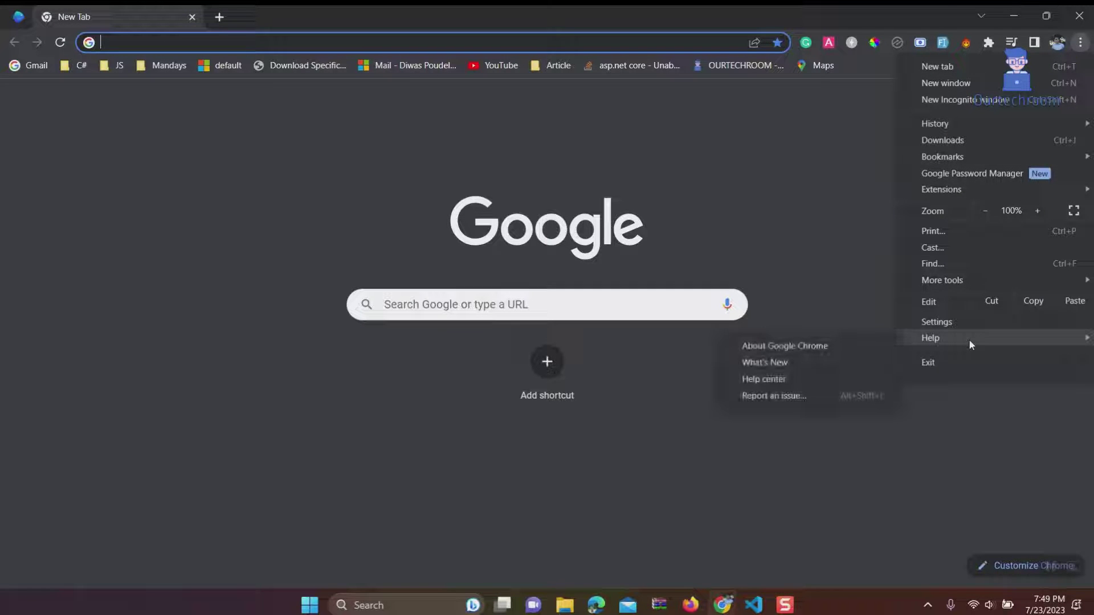
click(852, 345)
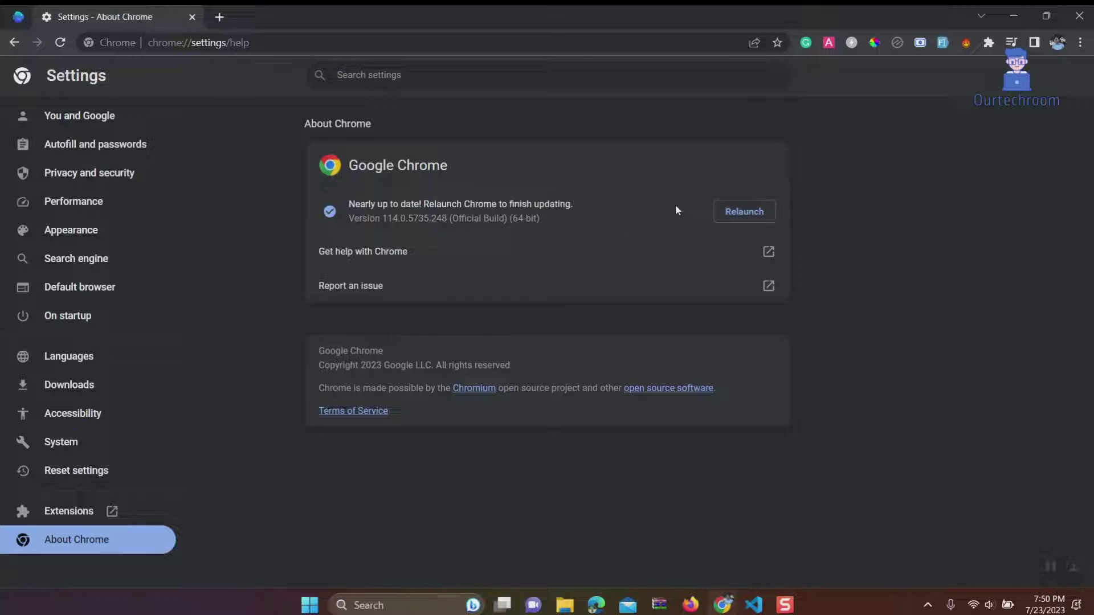
click(735, 214)
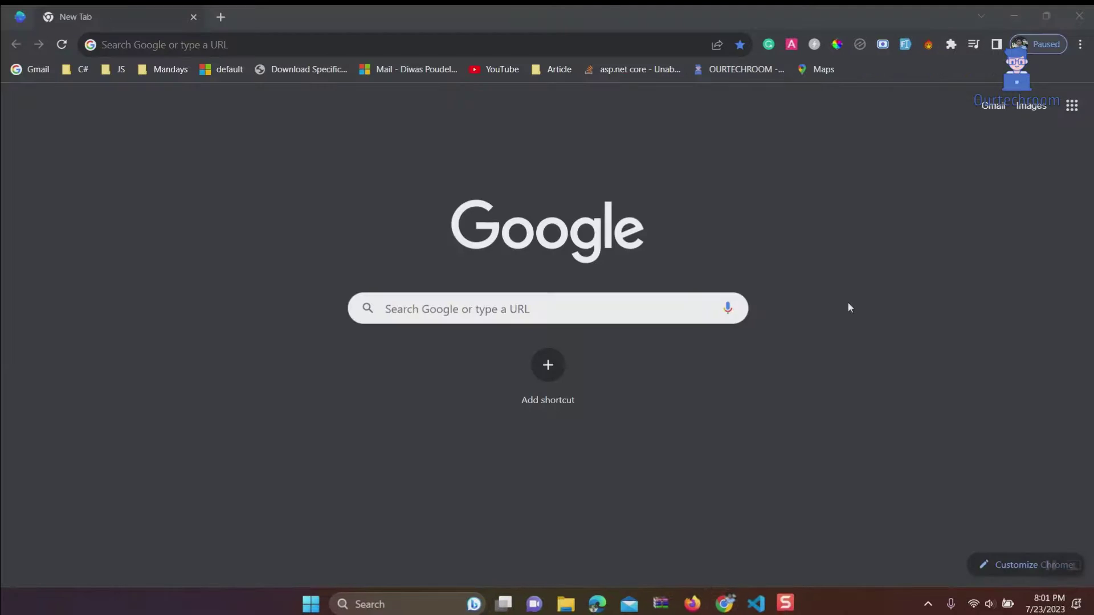
Remove AdBlock, AMP Validator and Broken Link Checker from the extensions page, closing AdBlock's survey tab
click(1080, 47)
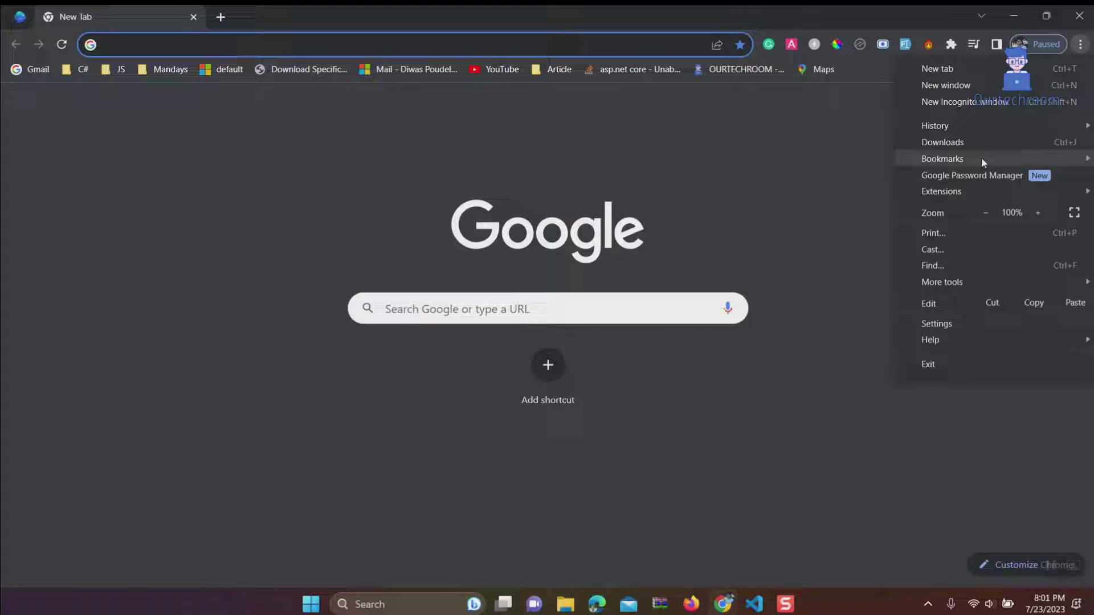
mouse_move(958, 195)
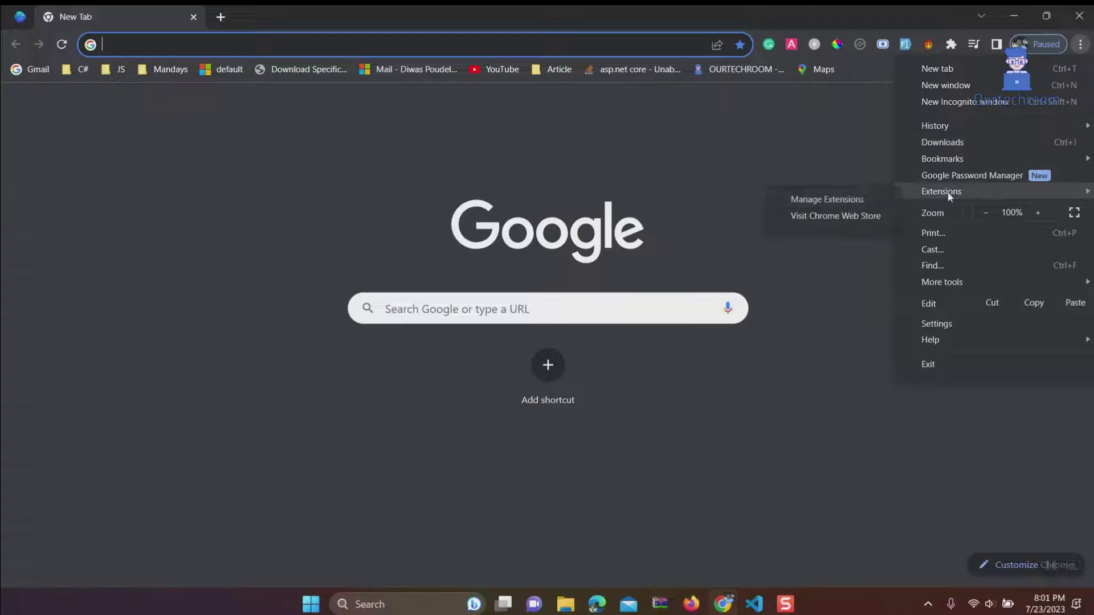
click(823, 191)
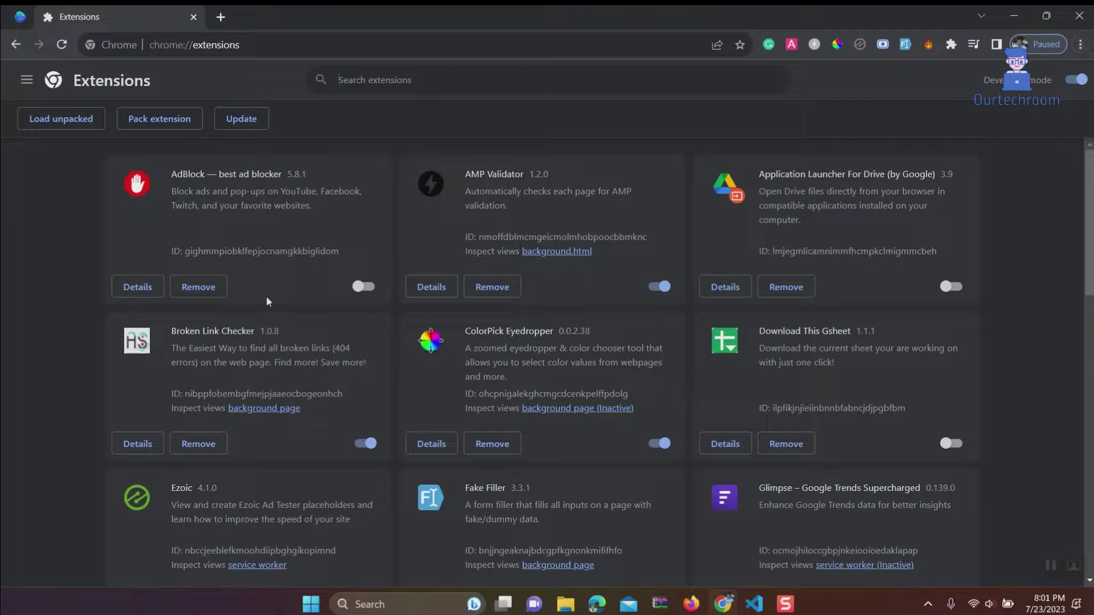
click(197, 289)
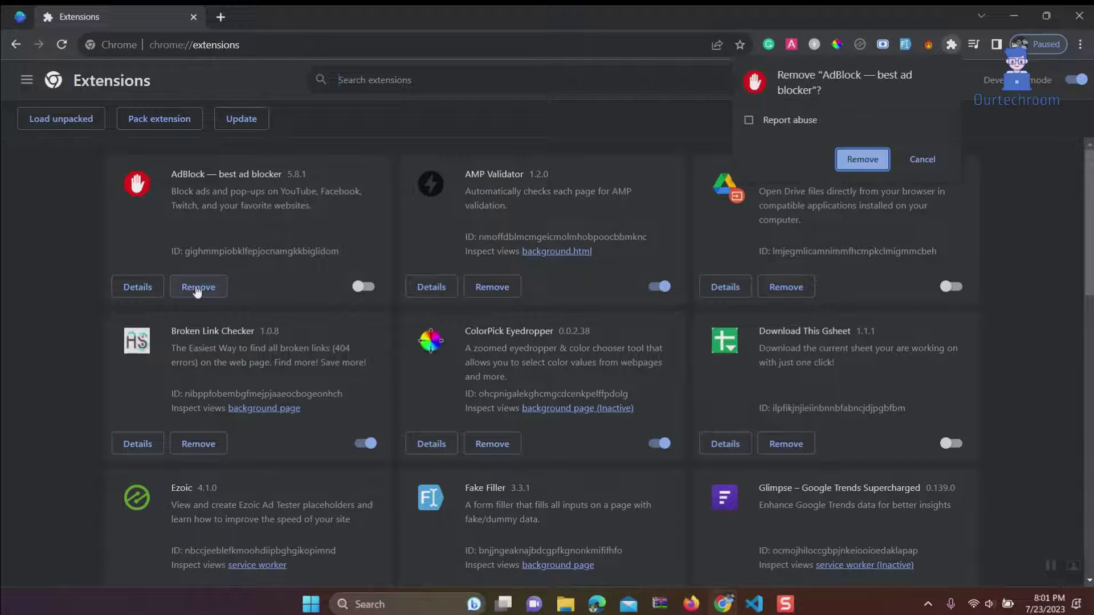
click(878, 162)
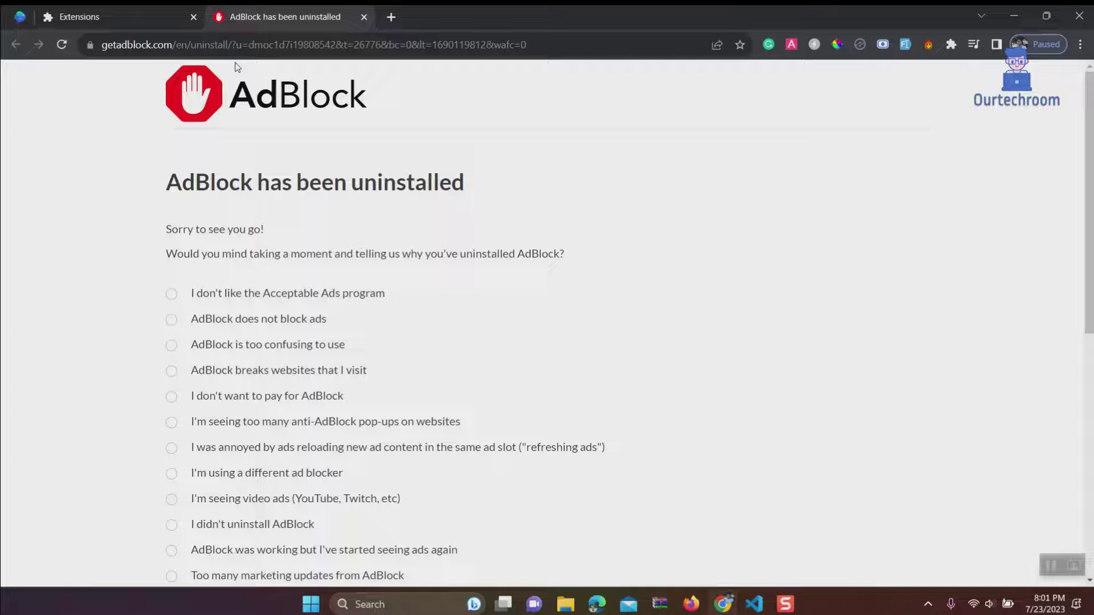
click(364, 17)
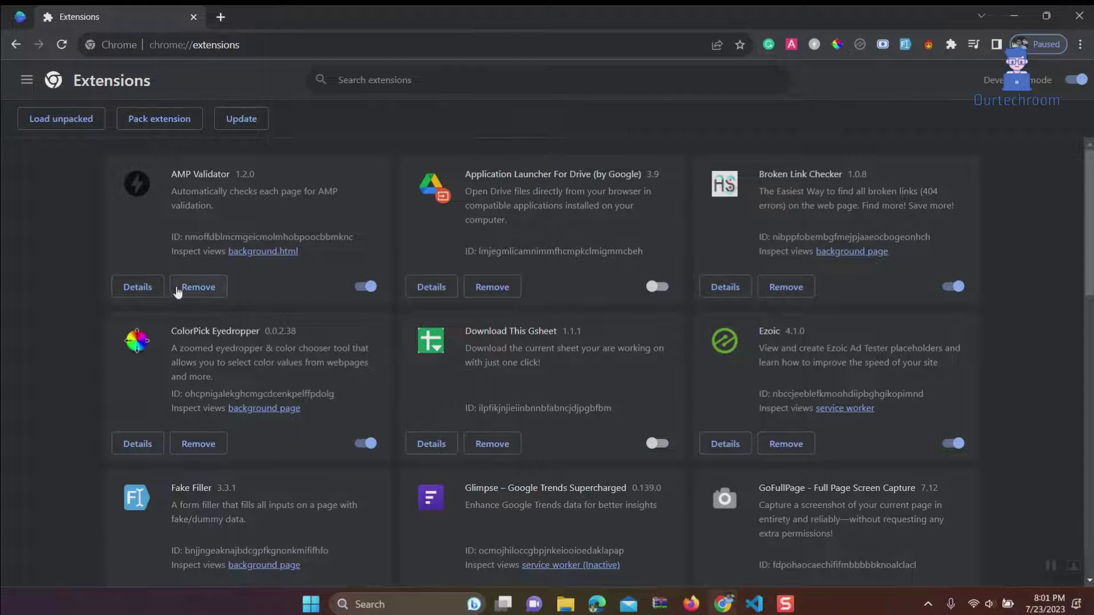
click(191, 288)
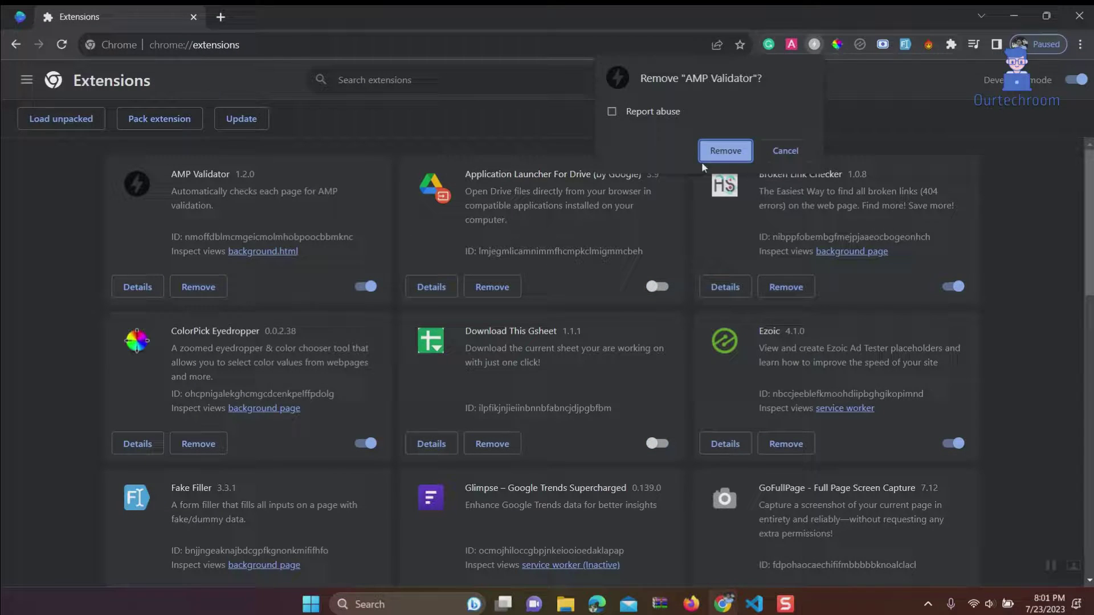
click(725, 150)
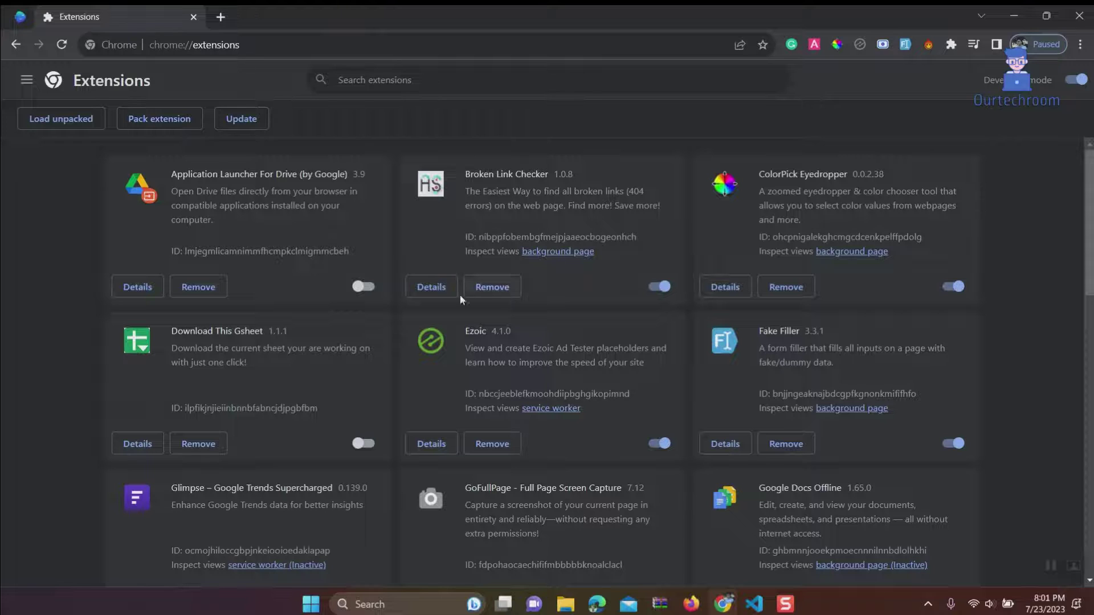
click(493, 288)
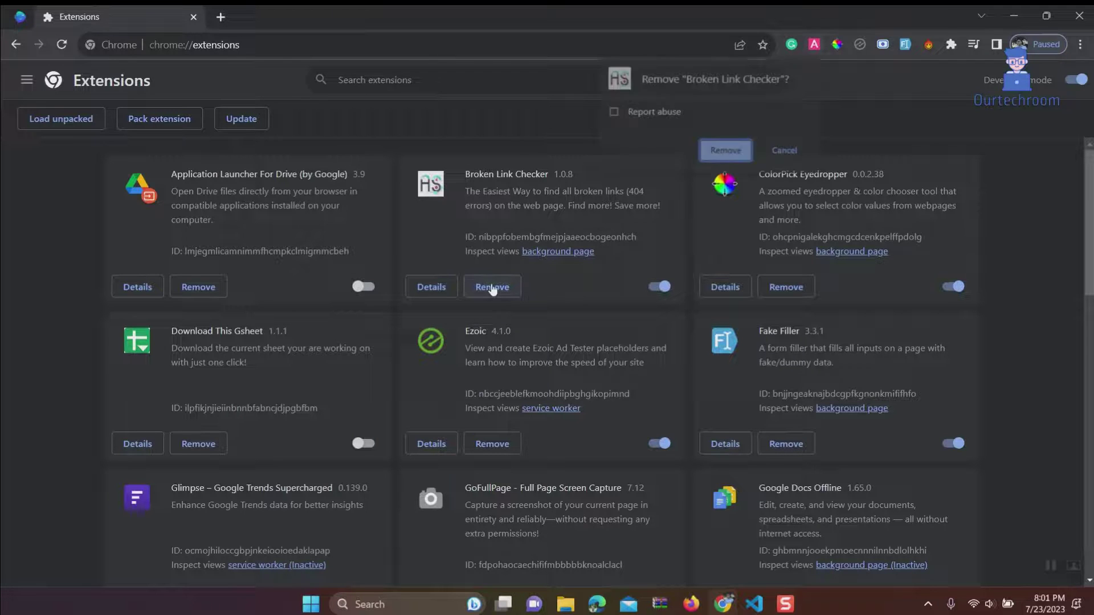
click(725, 151)
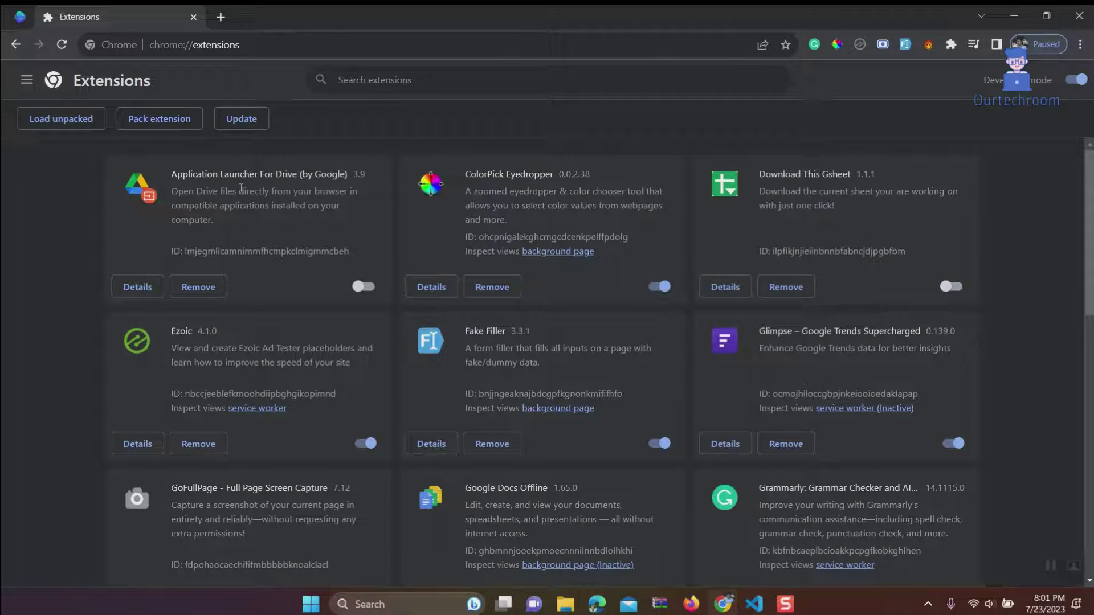
Search the web for 'adblocker chrome extension download' in a new tab
click(220, 18)
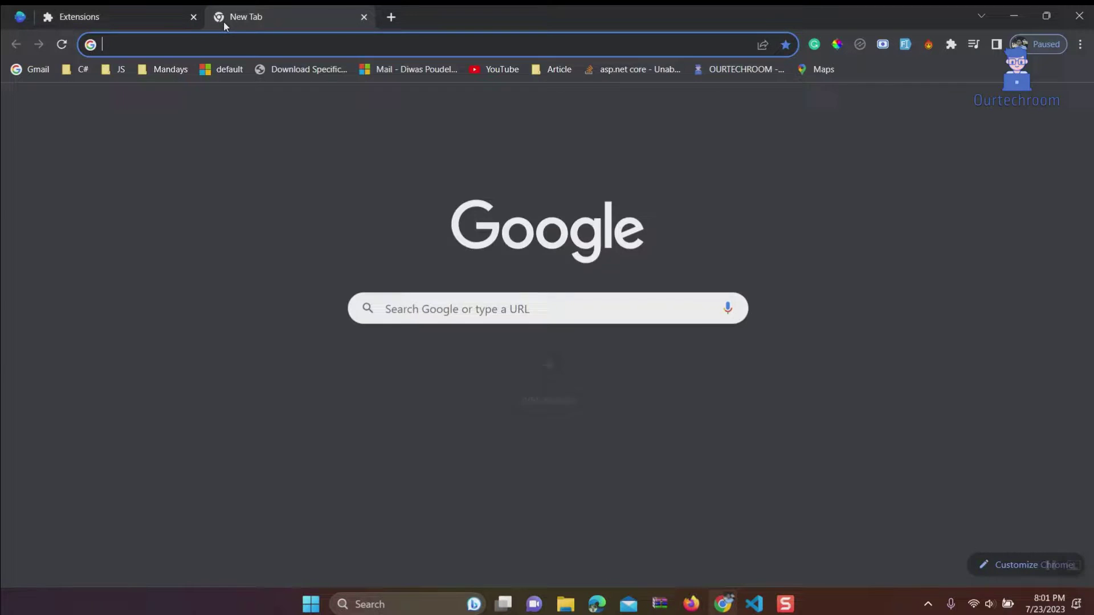
text(adblocker d)
key(BackSpace)
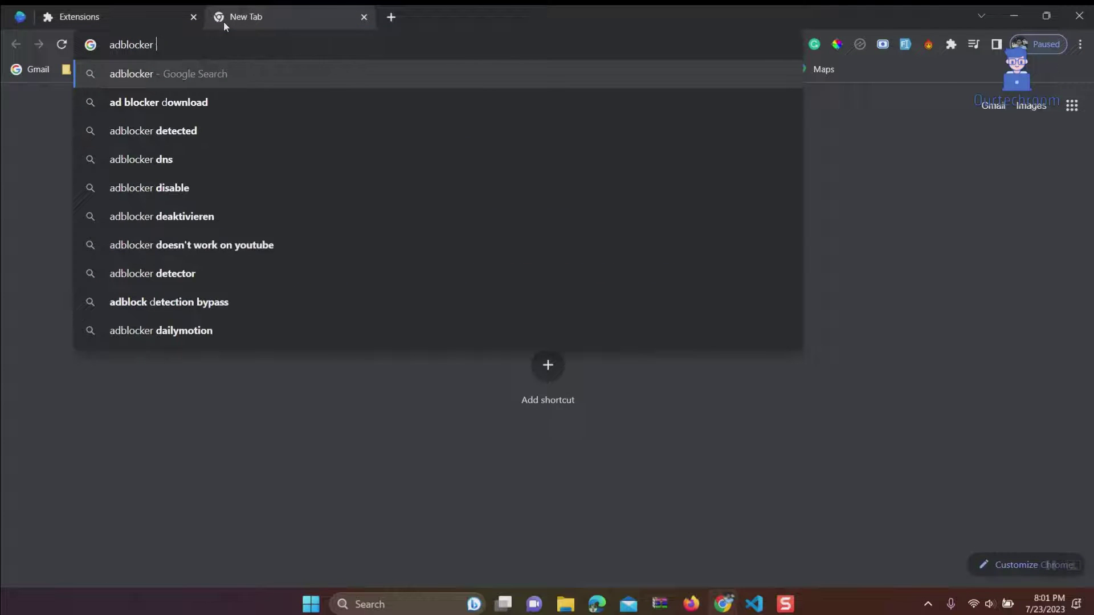
text(chrome extension)
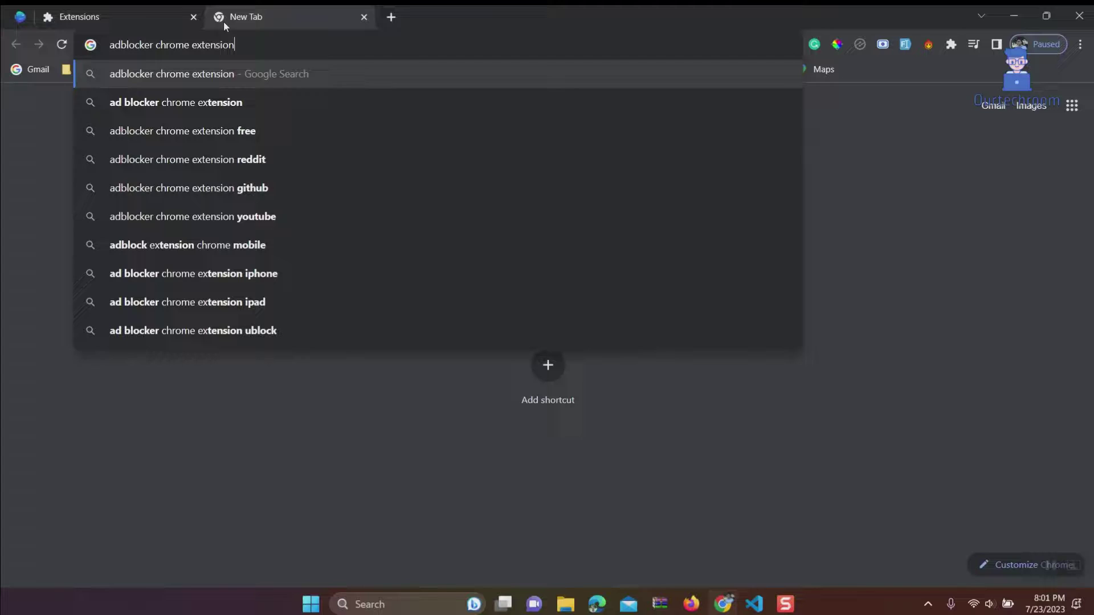
text( download)
key(Return)
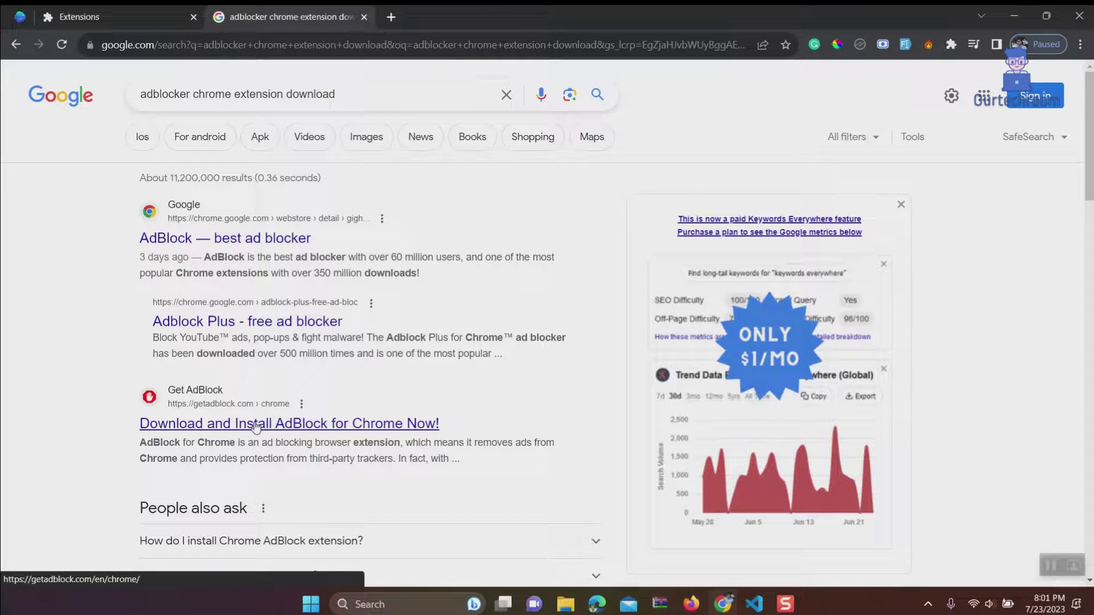
Add AdBlock from its Chrome Web Store page, then close the welcome and store tabs
click(234, 240)
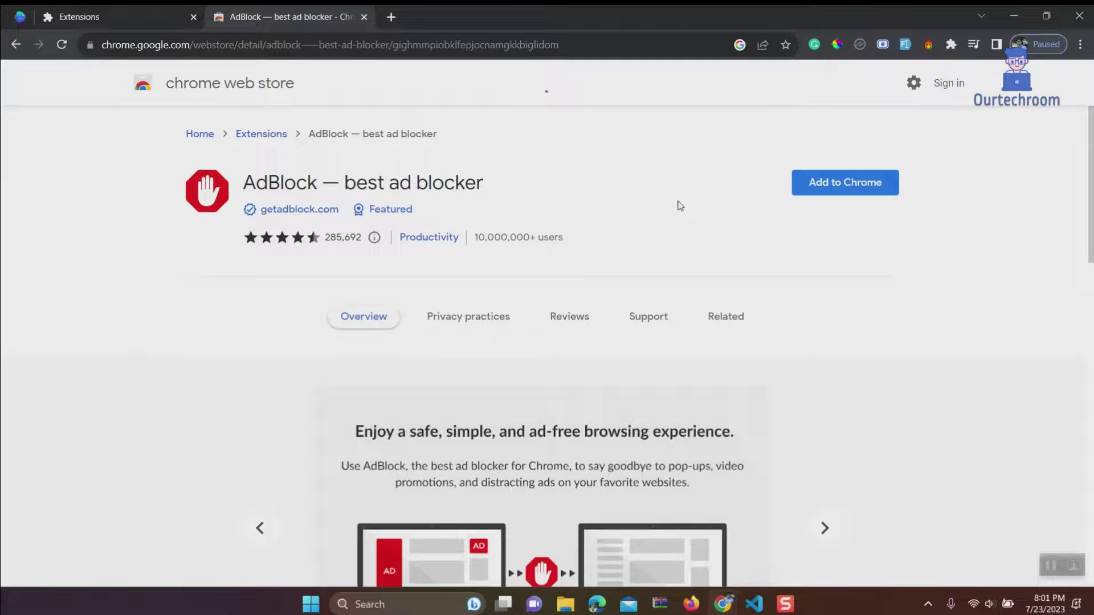
click(831, 188)
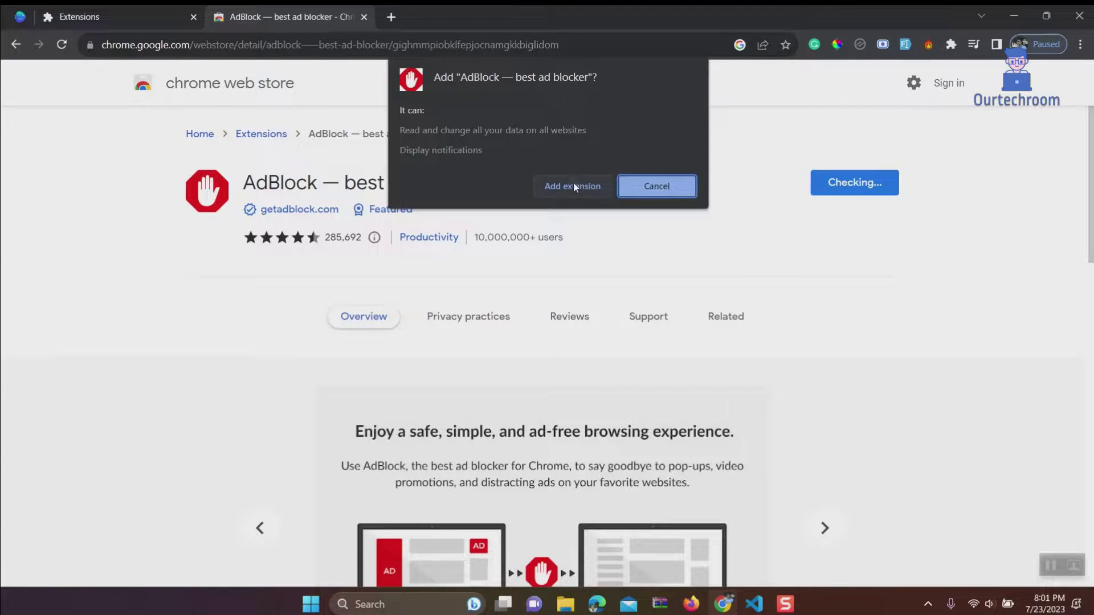
click(574, 186)
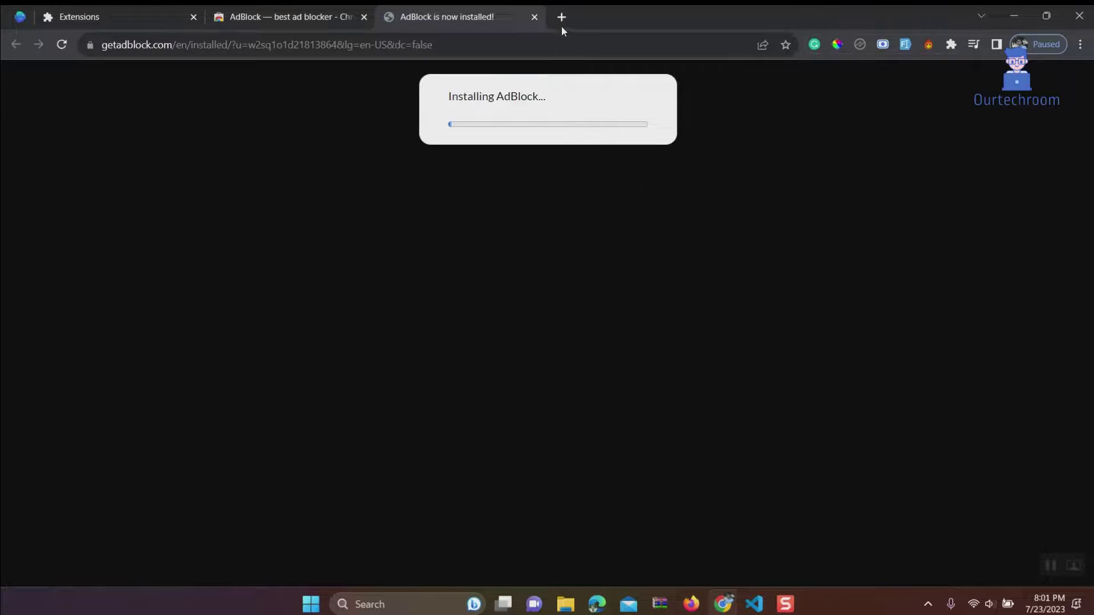
click(534, 16)
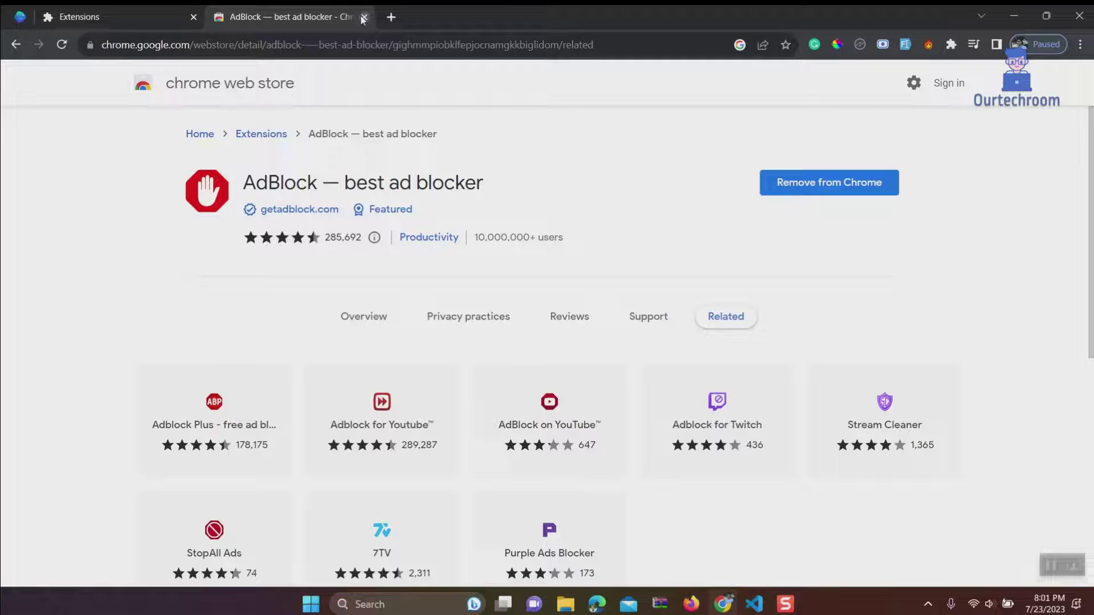
click(363, 18)
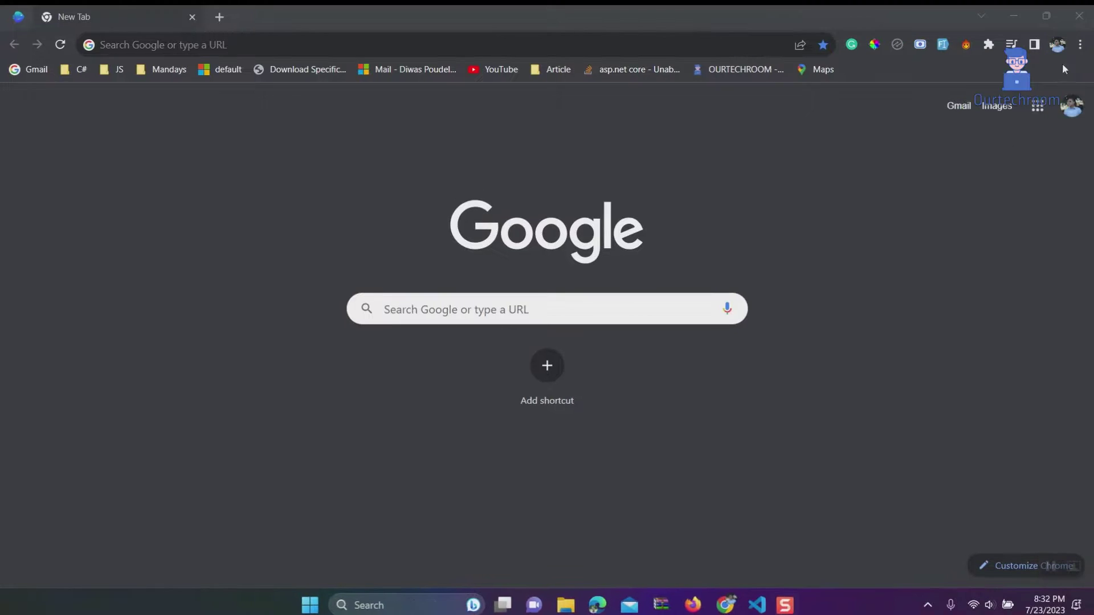
Restore Chrome settings to their original defaults from Settings > Reset settings and confirm
click(1080, 44)
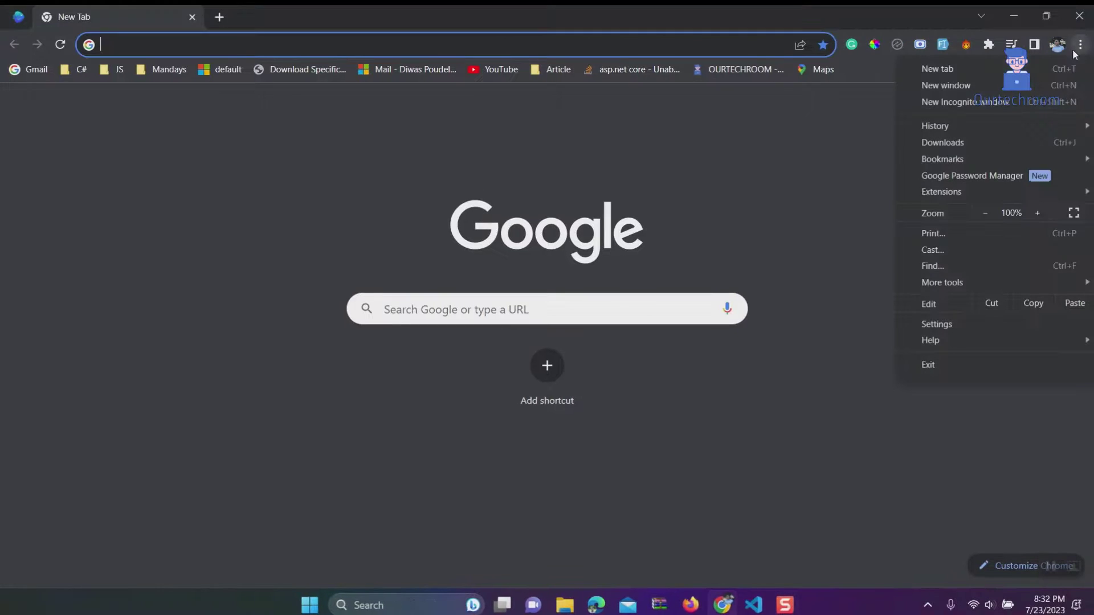
click(967, 323)
click(91, 476)
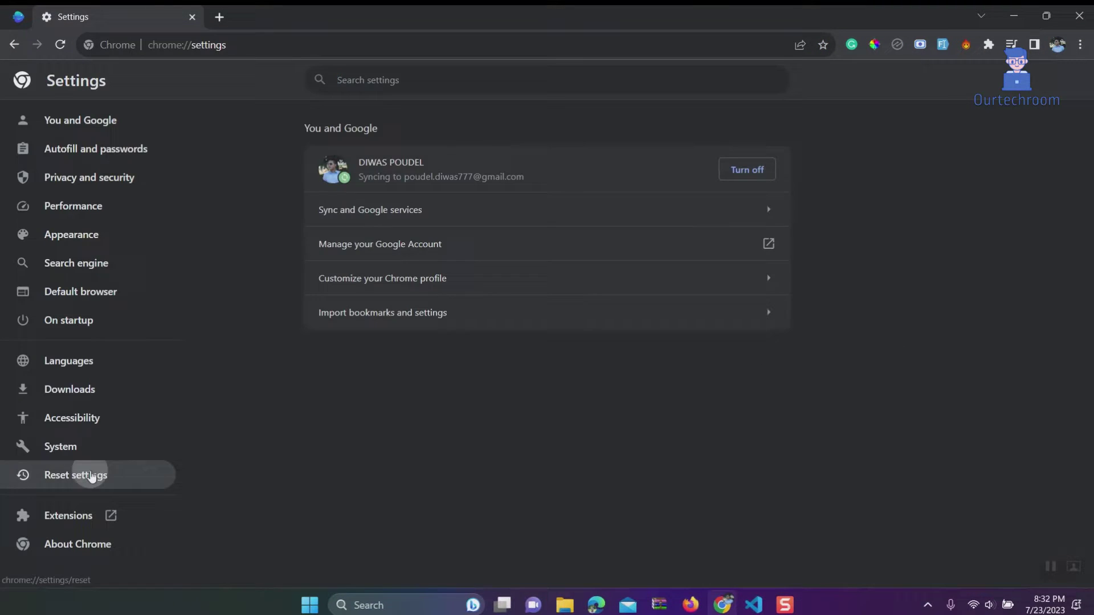
click(545, 176)
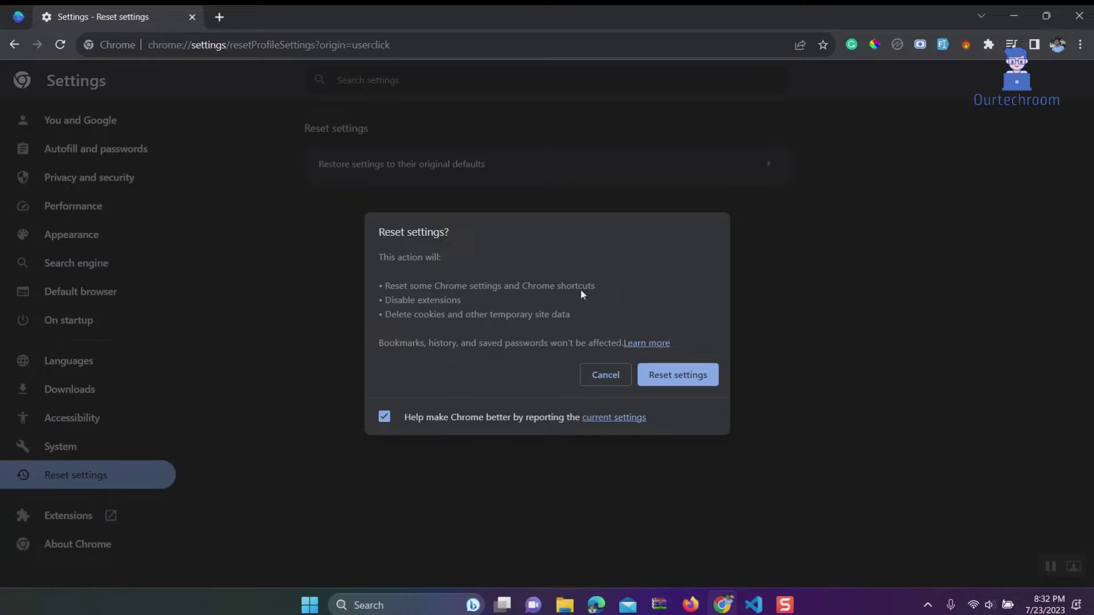
click(677, 375)
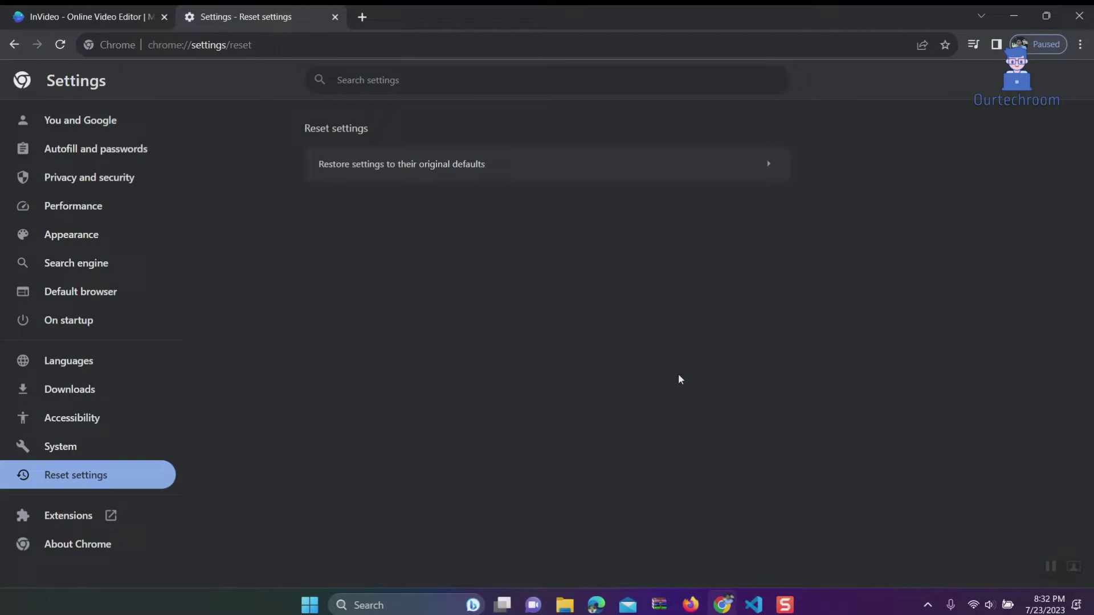